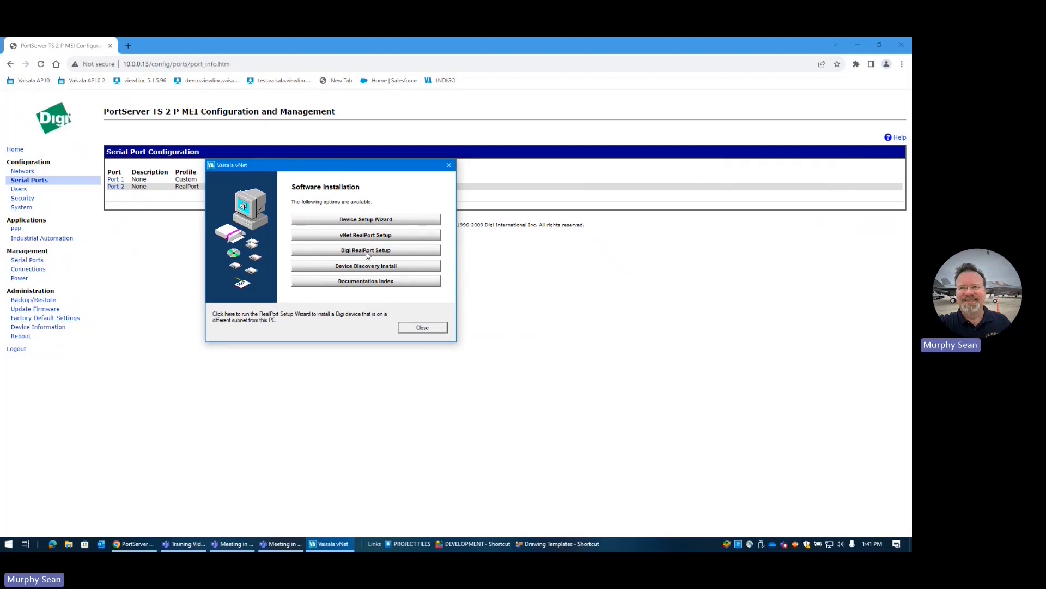
- Start Digi RealPort Setup, choose to add a new device, and select the PortServer TS 2 P MEI at 10.0.0.13
click(367, 253)
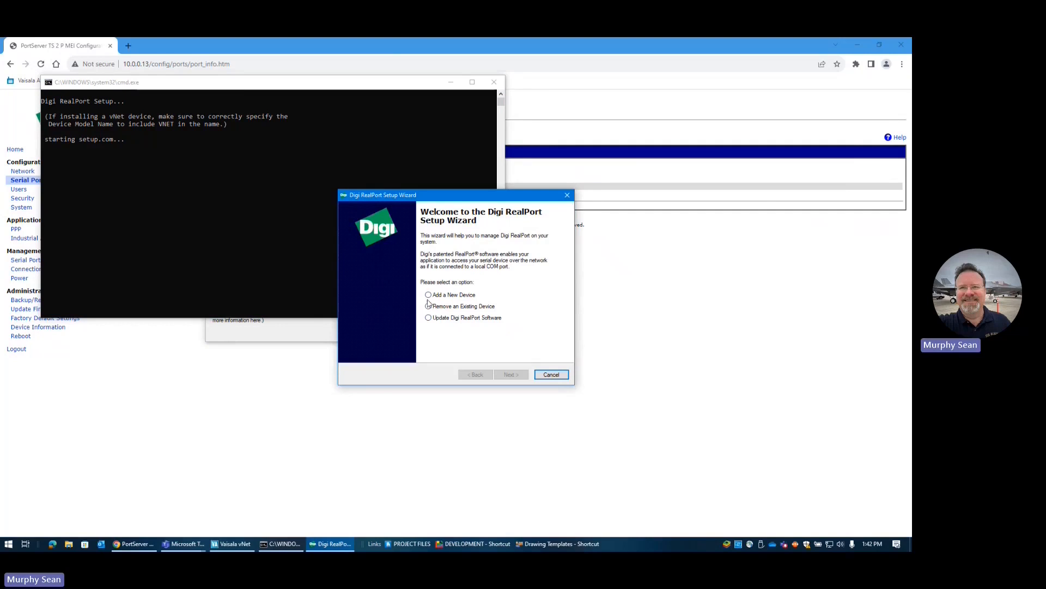
click(428, 294)
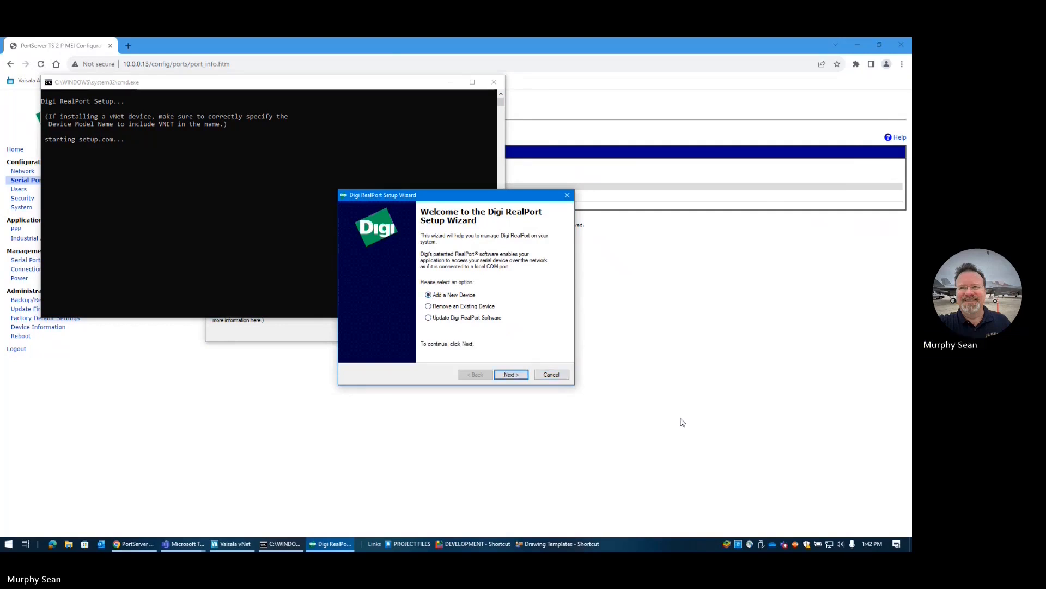
click(510, 375)
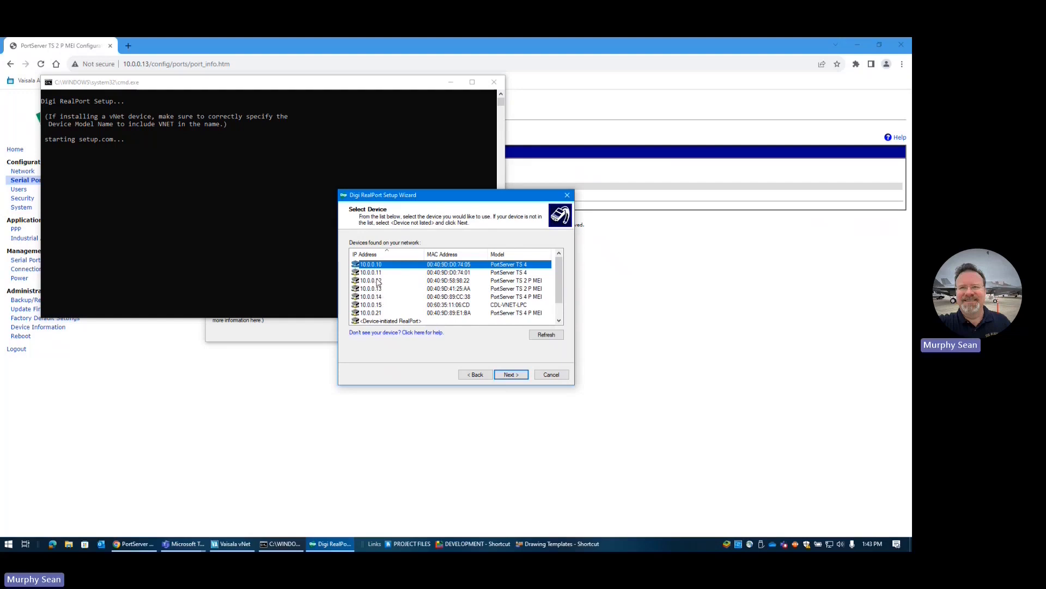
click(505, 289)
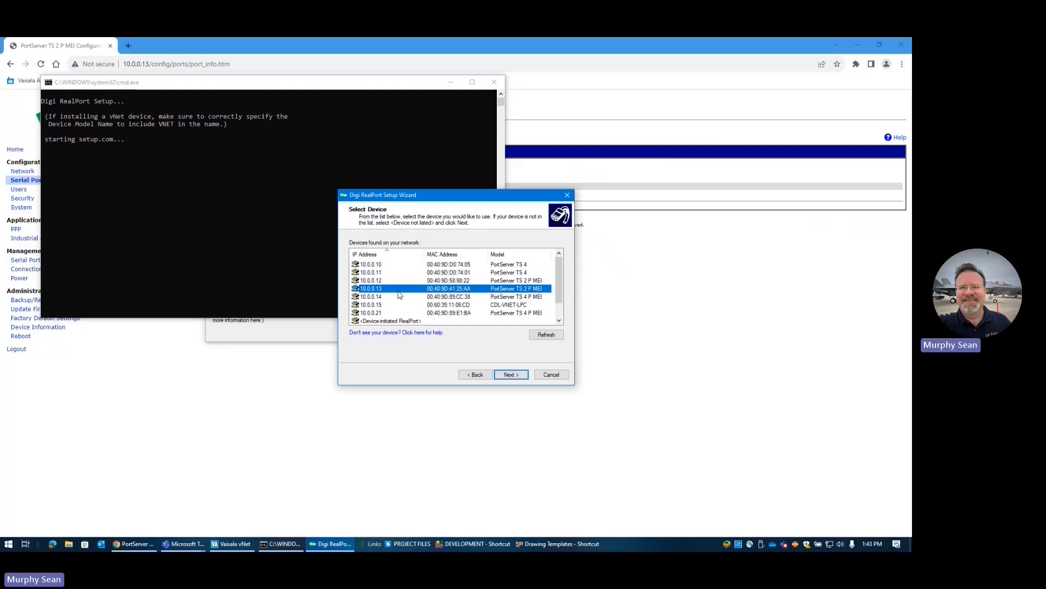
- Check the PortServer's IP address on its web configuration home page, then return to the RealPort setup wizard
drag(194, 79, 177, 391)
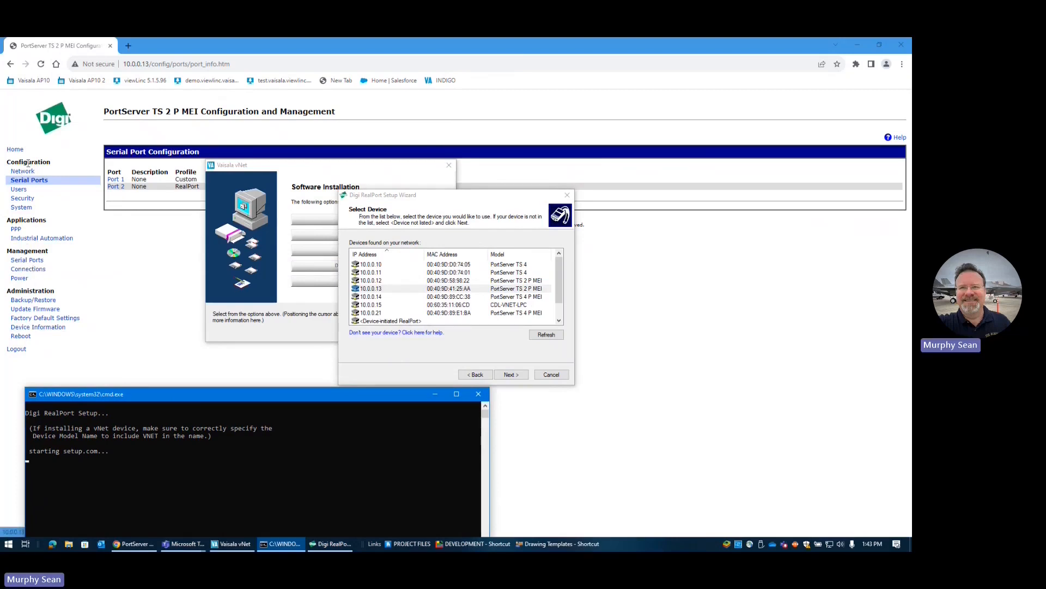
click(16, 149)
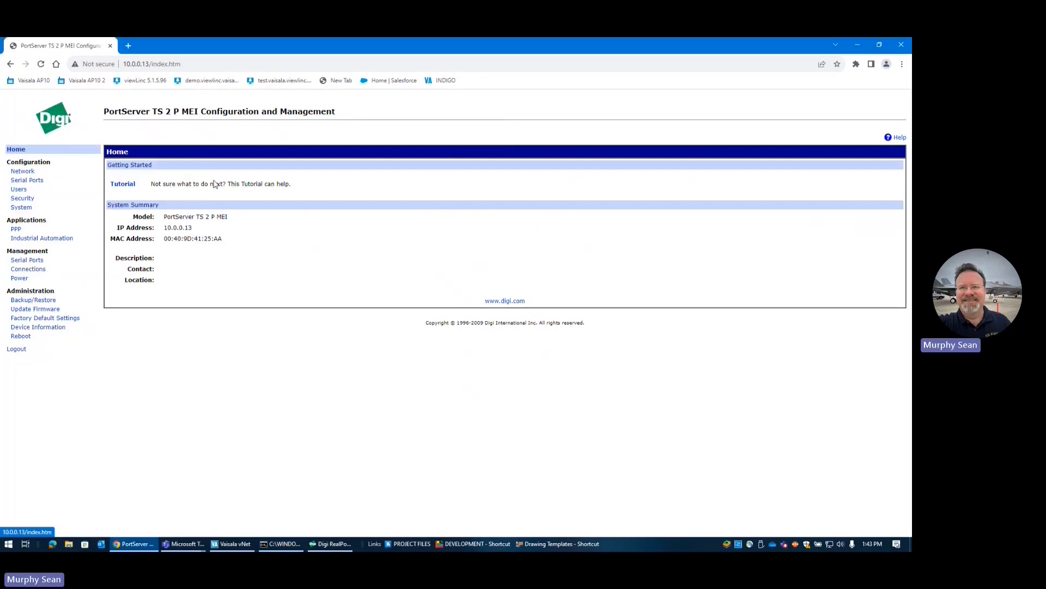
drag(231, 246, 164, 229)
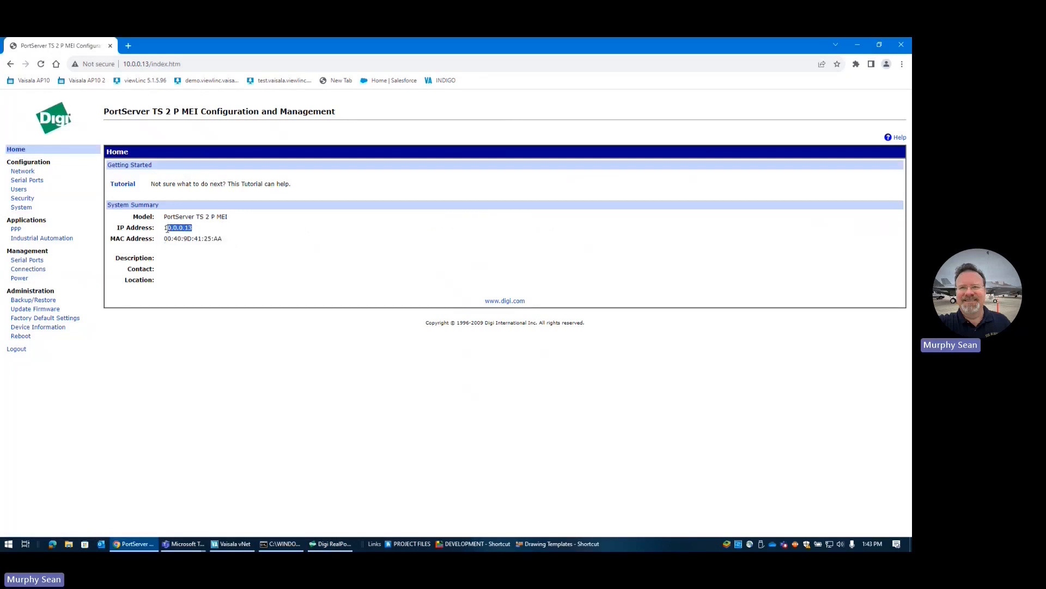
click(330, 544)
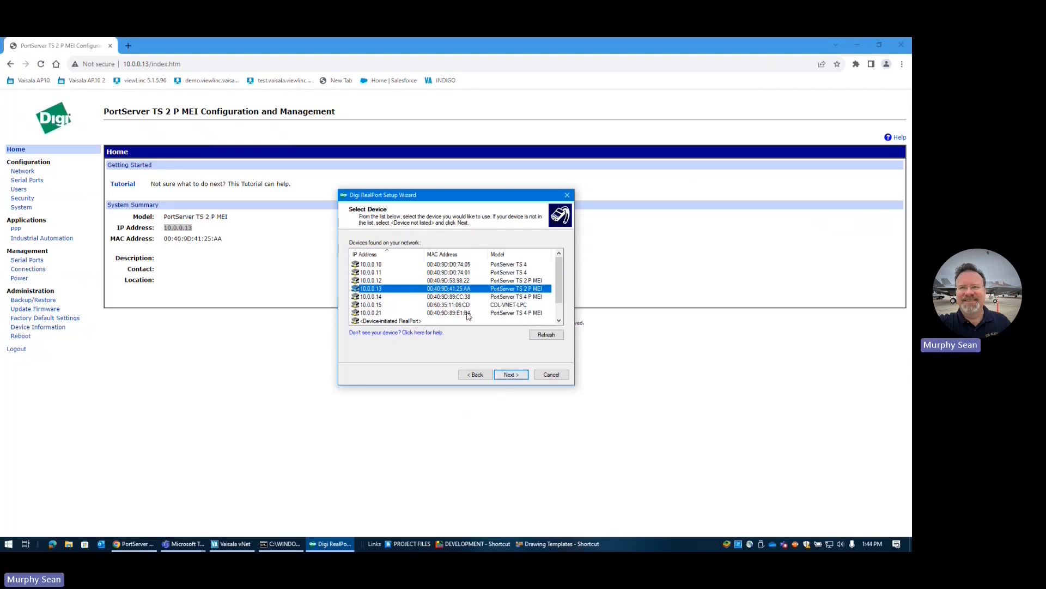
- Set the device's starting COM port to COM40 and complete the RealPort installation
click(510, 375)
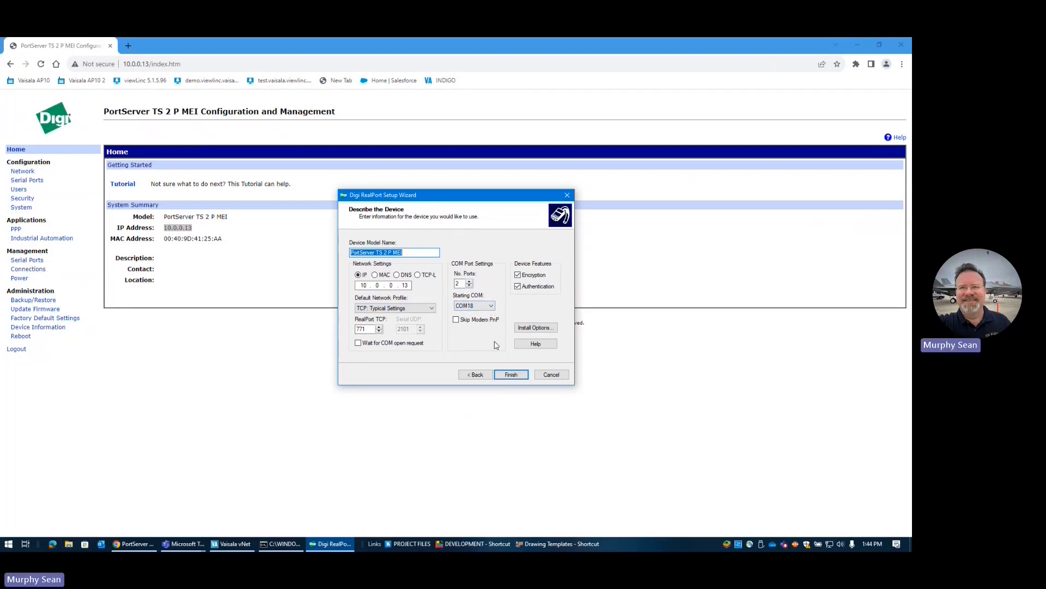
click(492, 308)
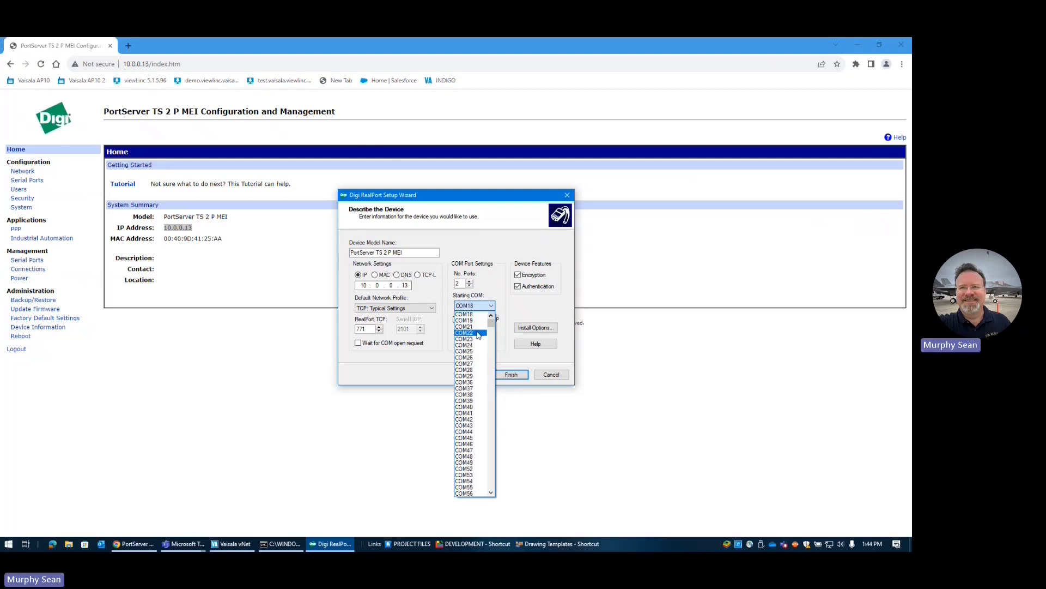
click(481, 407)
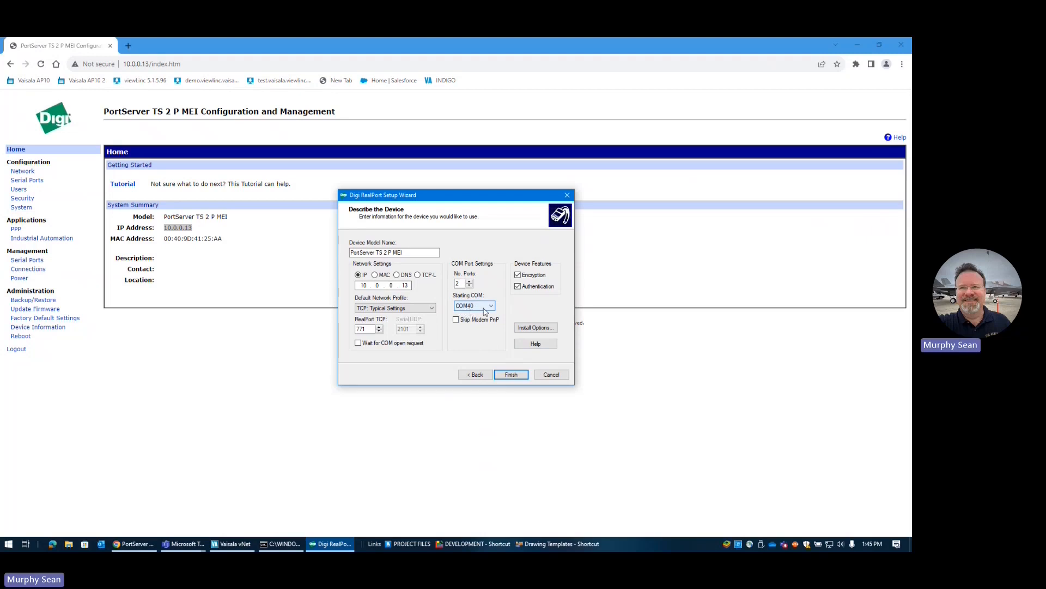
click(511, 374)
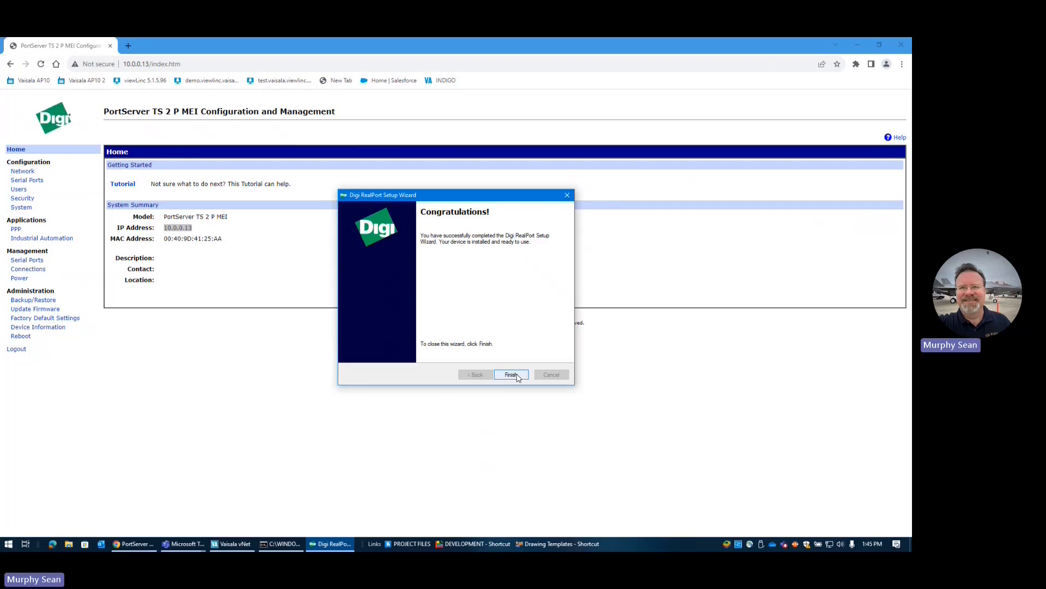
click(511, 375)
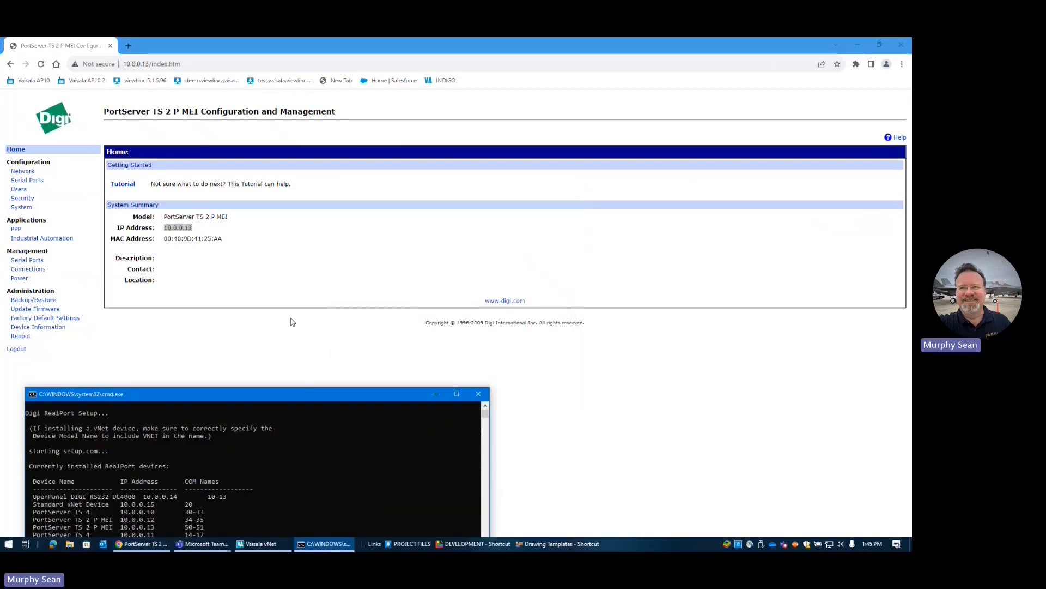
- Review the installed RealPort devices and their COM numbers in the command window, and close it
drag(300, 394, 332, 98)
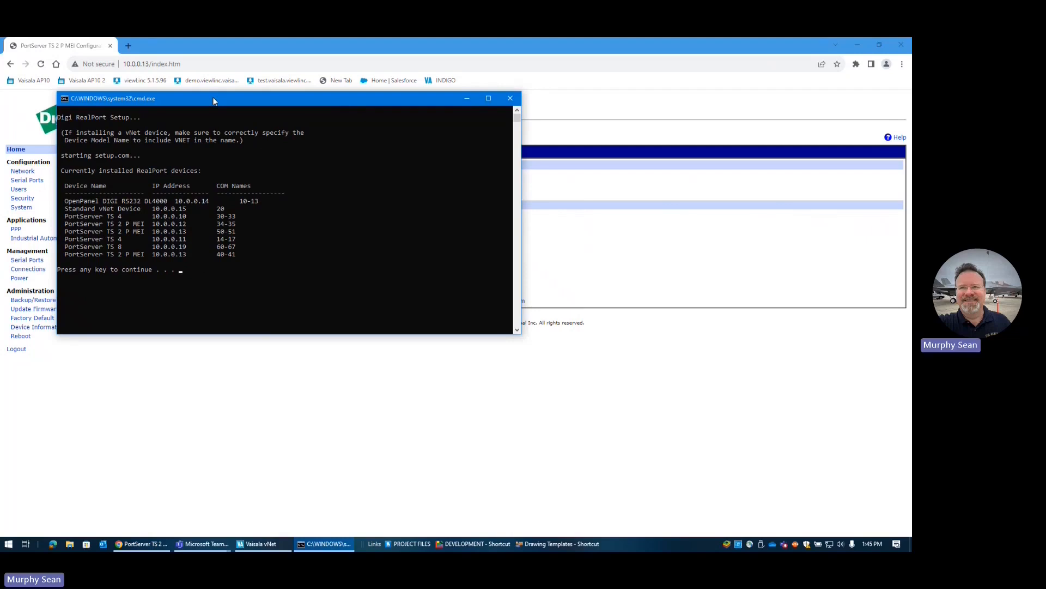
drag(213, 101, 218, 99)
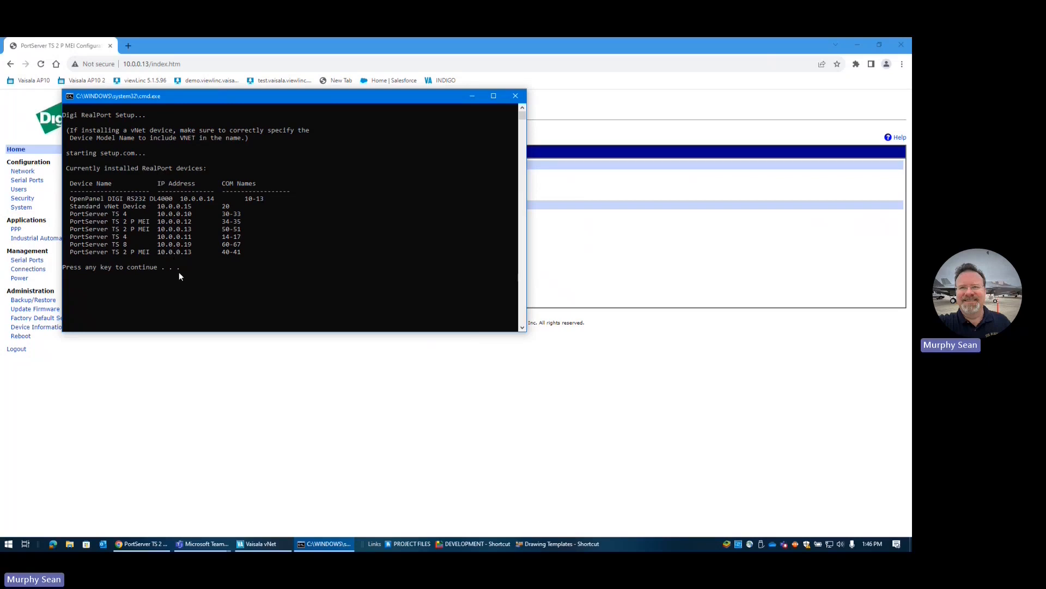
key(Return)
click(515, 97)
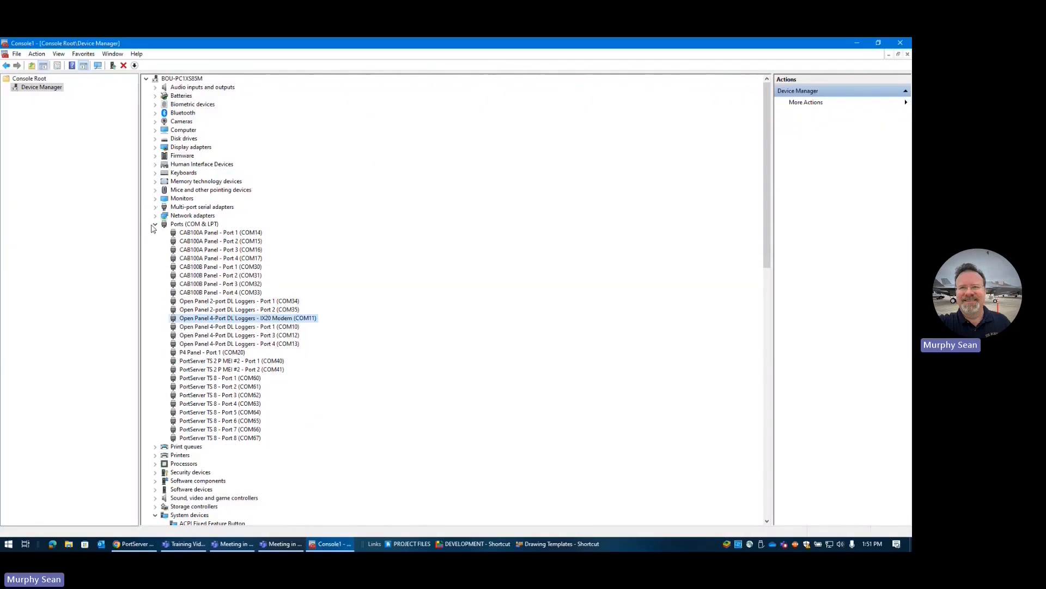
- Open Device Manager and expand the Ports (COM & LPT) and Multi-port serial adapters categories
click(155, 225)
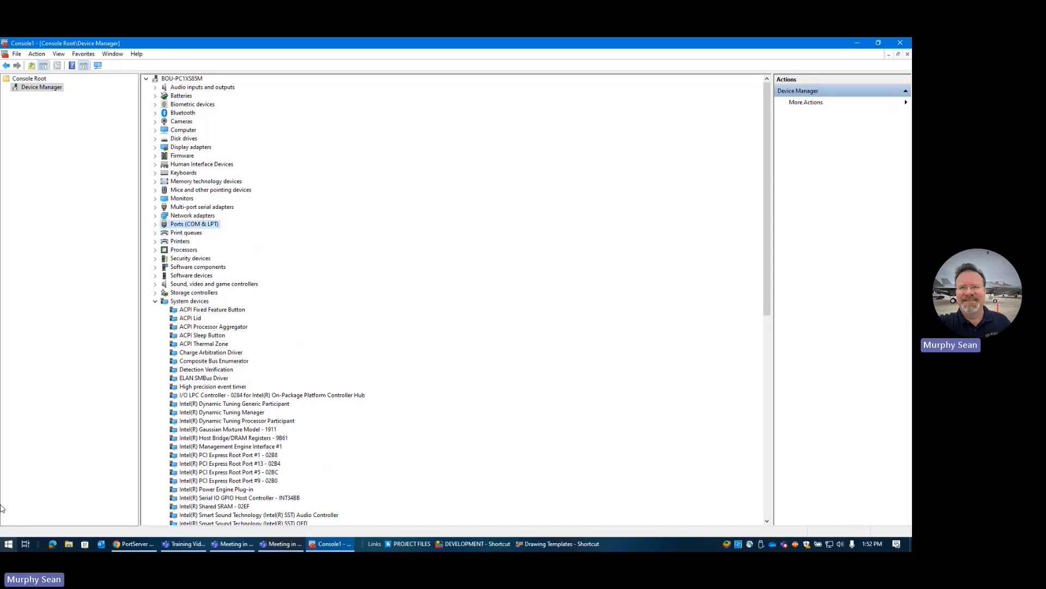
click(9, 544)
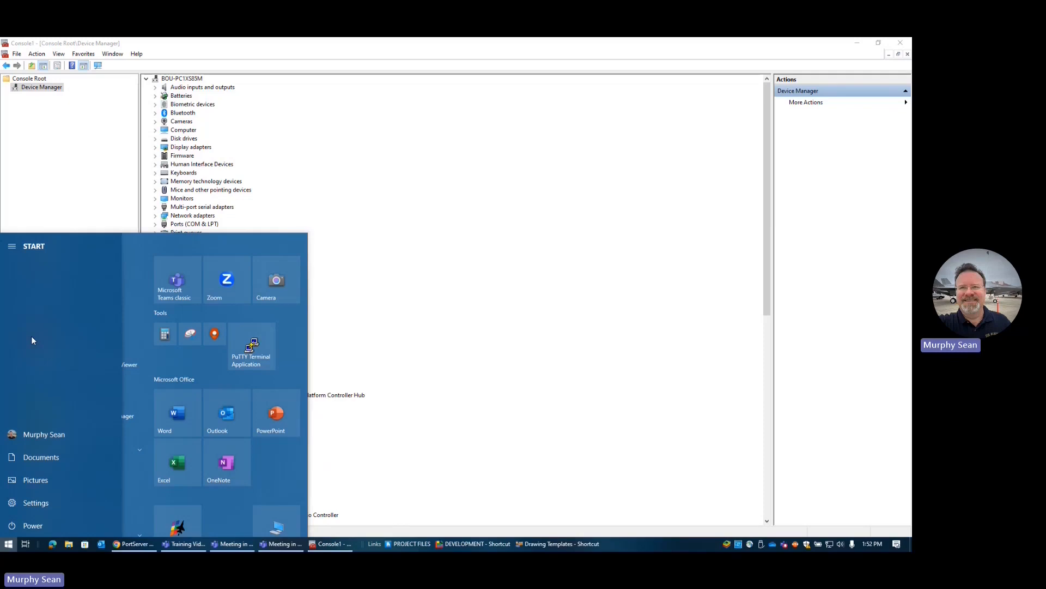
text(devi)
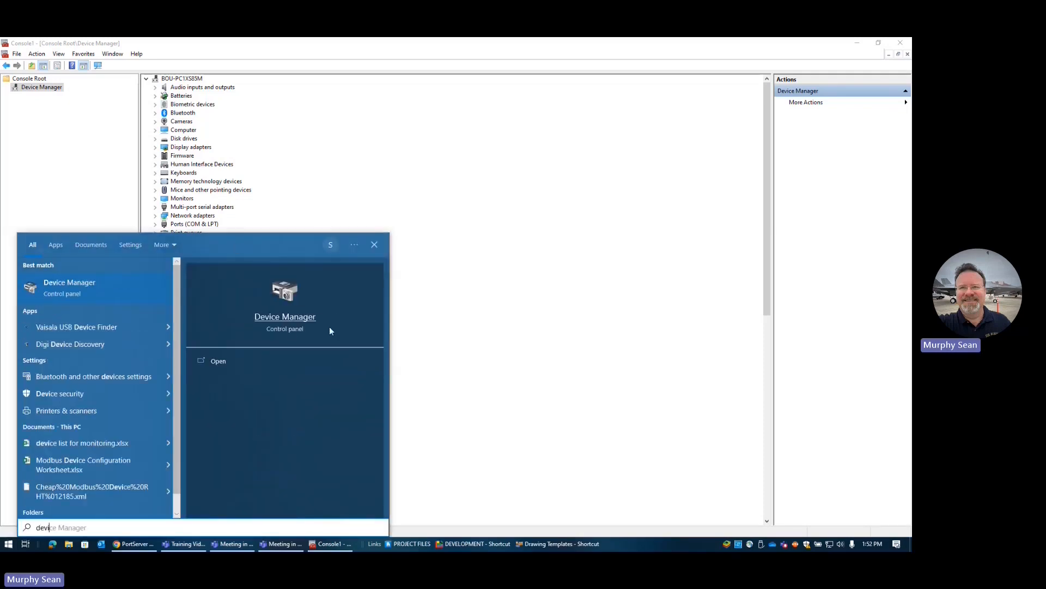
click(285, 316)
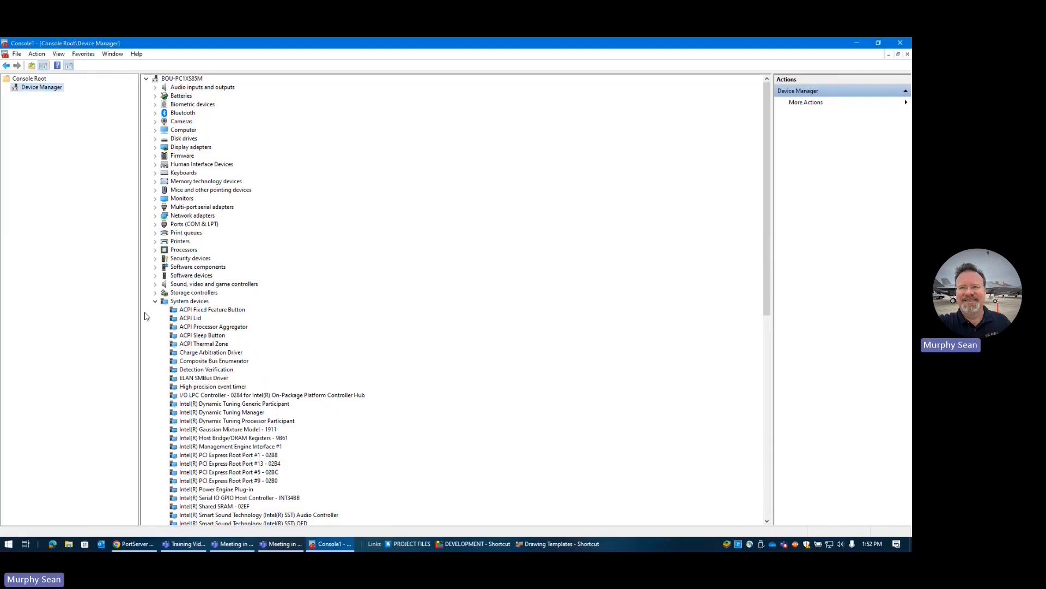
drag(140, 314, 78, 311)
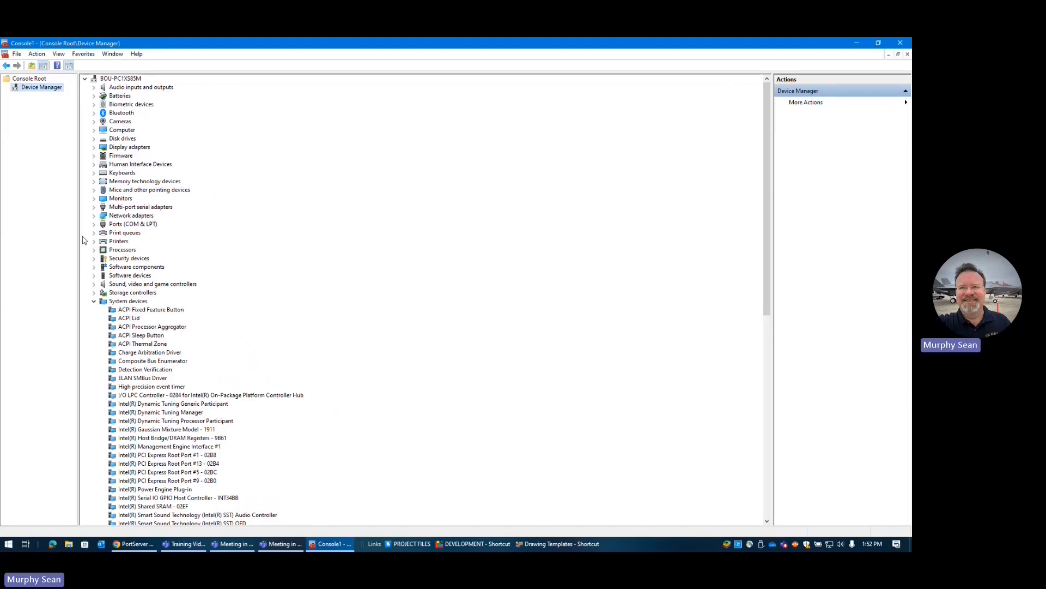
click(94, 224)
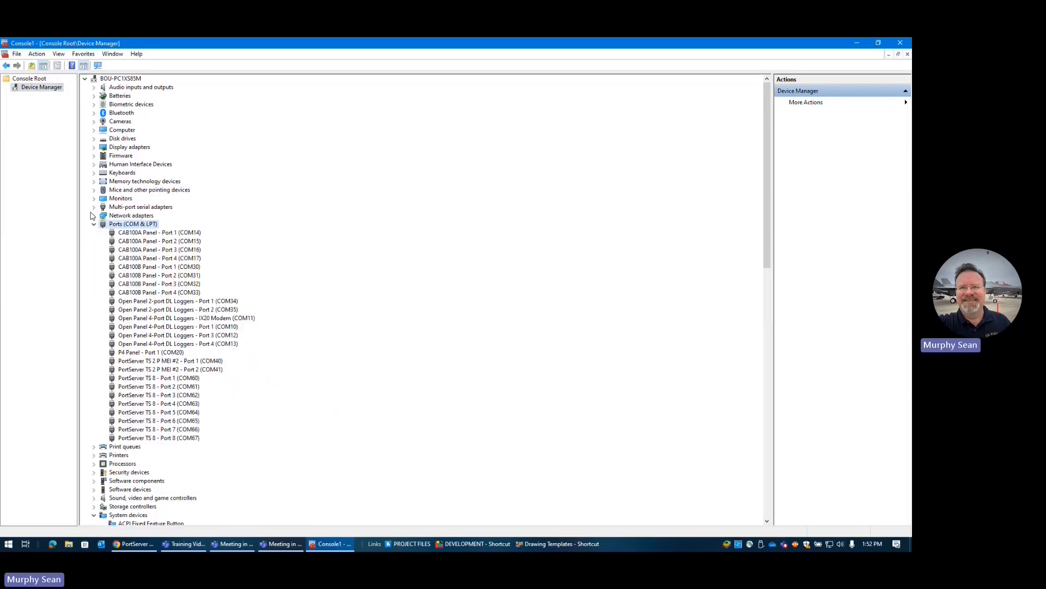
click(94, 207)
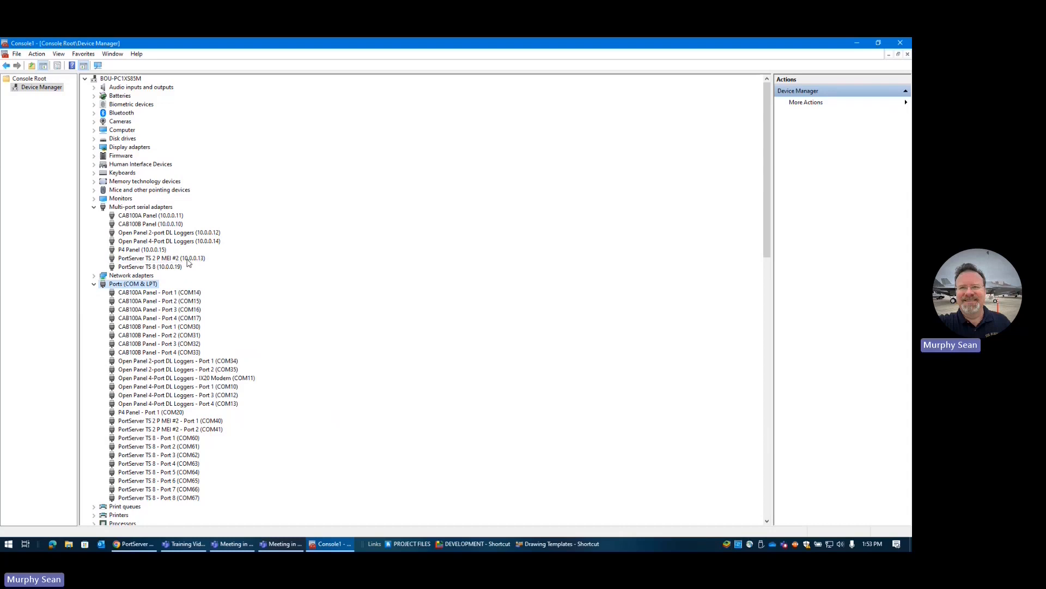
- Examine the PortServer TS 2 P MEI #2 adapter and the COM assignments of its two ports
click(188, 260)
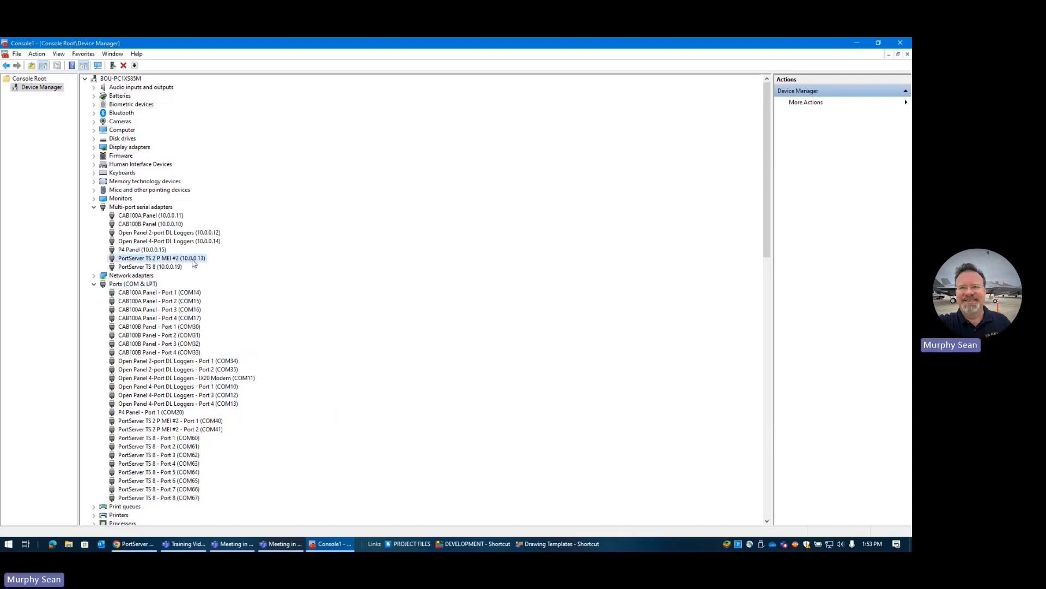
click(123, 286)
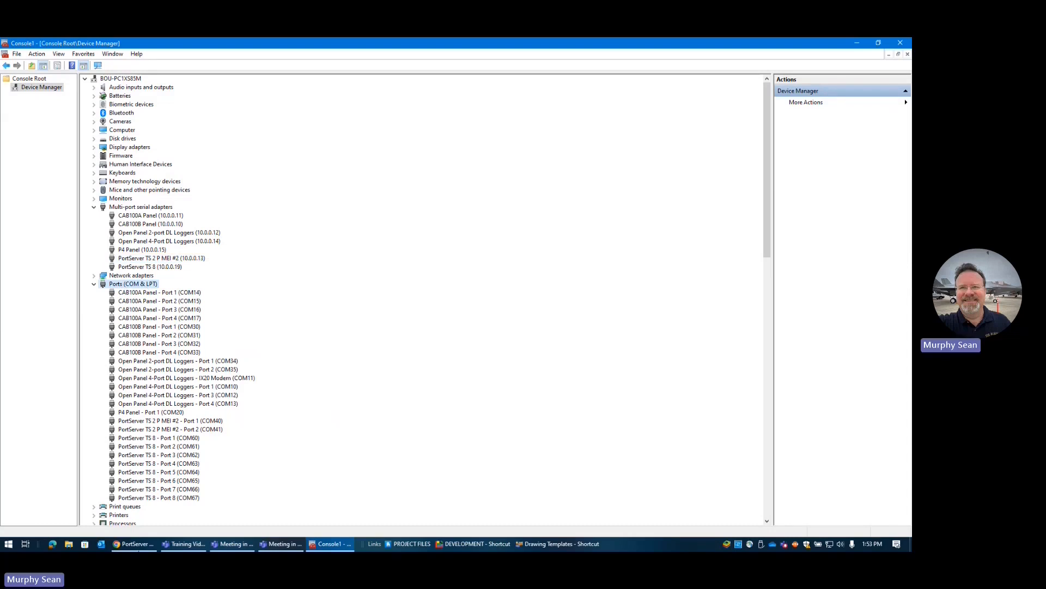
click(184, 422)
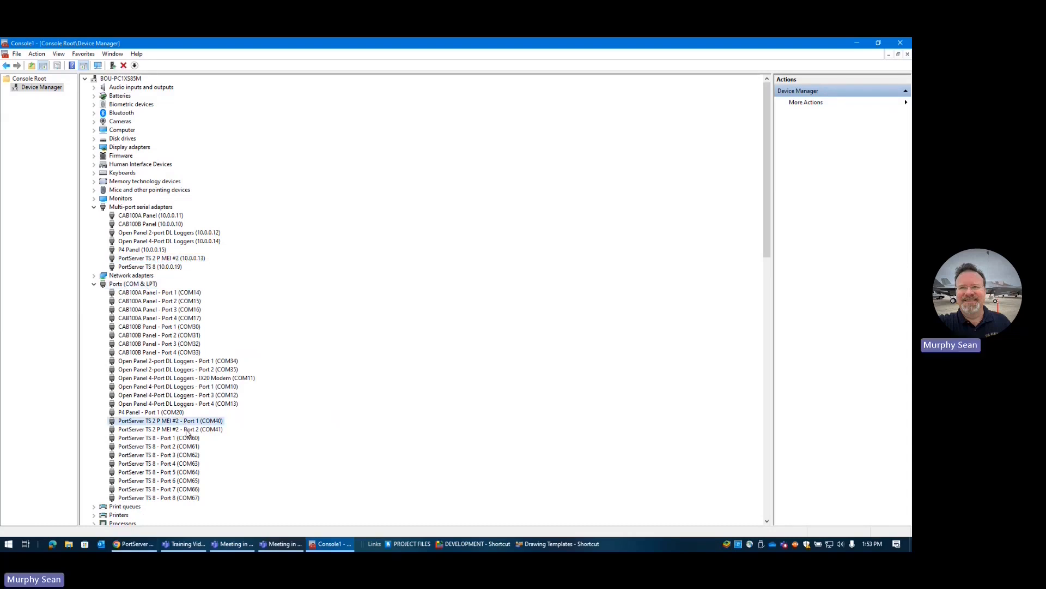
click(197, 431)
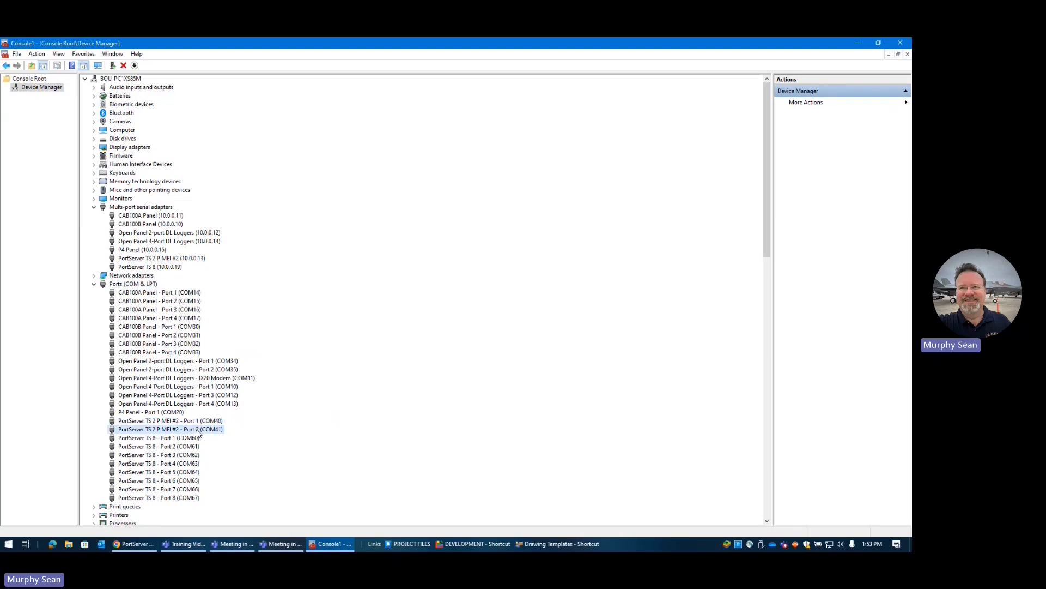
click(199, 423)
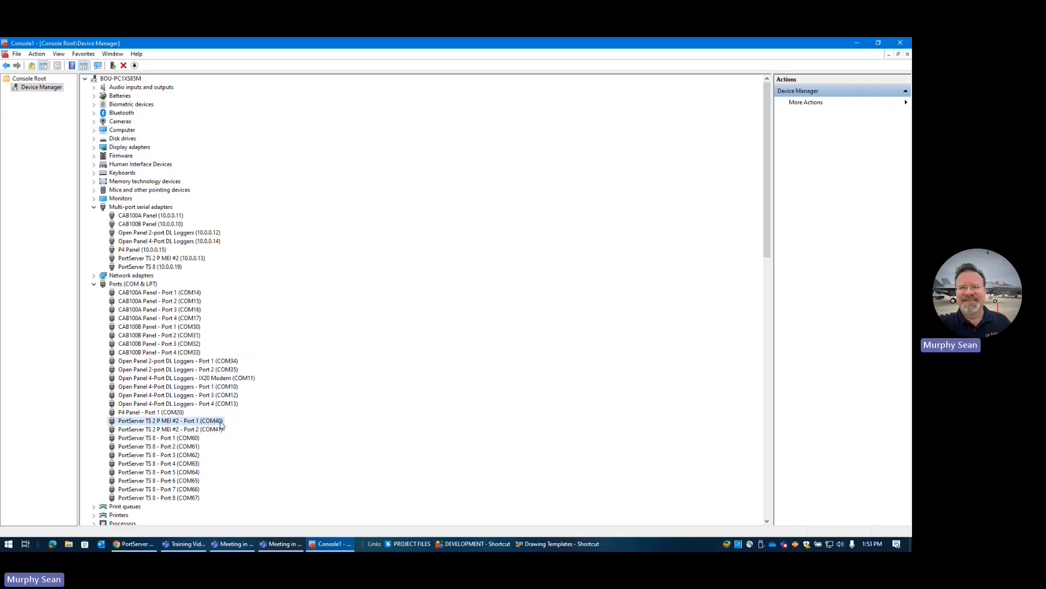
click(219, 434)
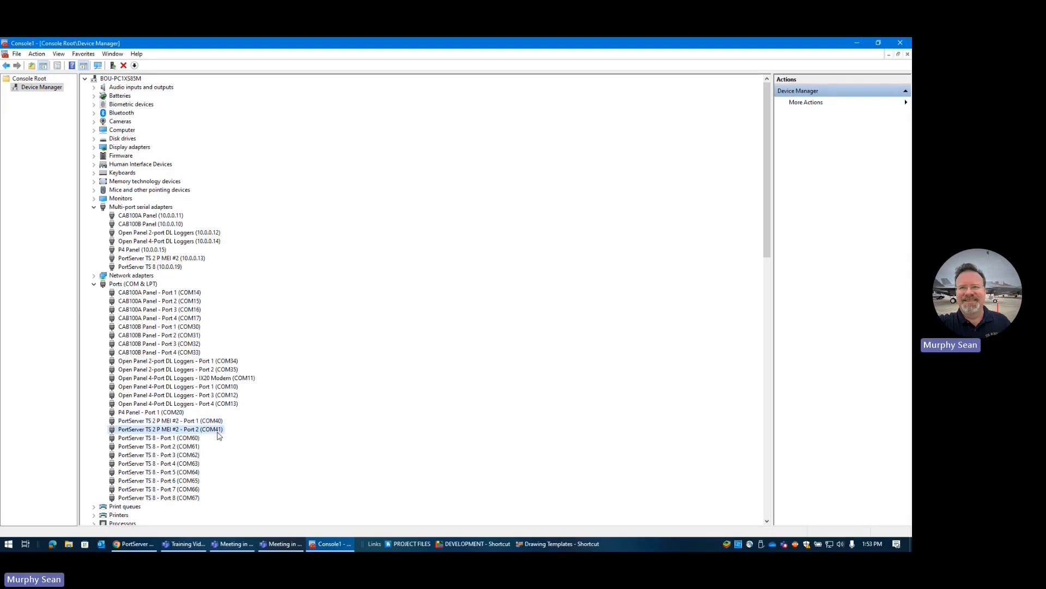
click(208, 422)
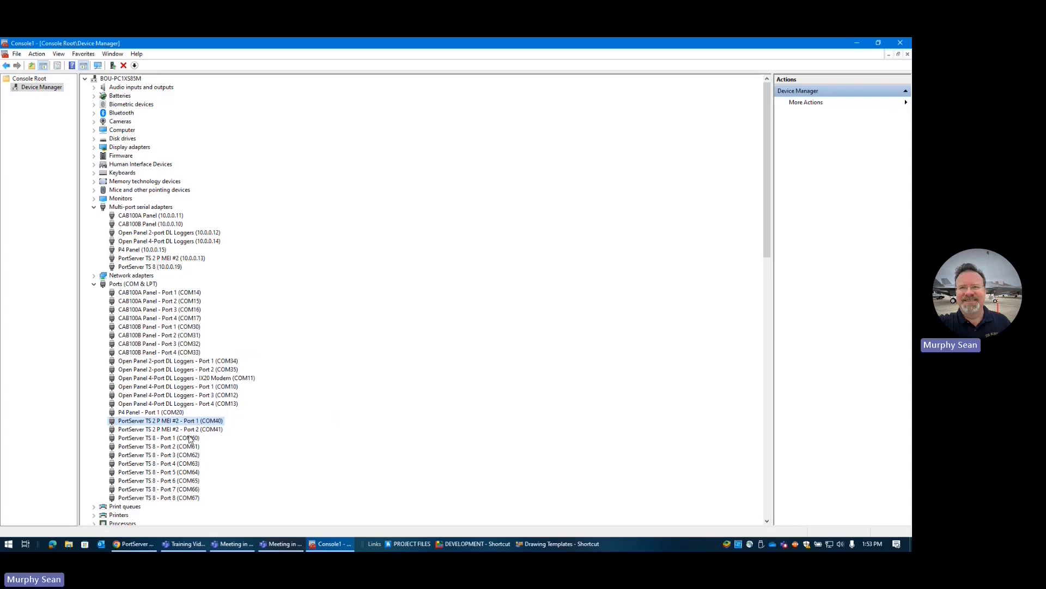
click(192, 430)
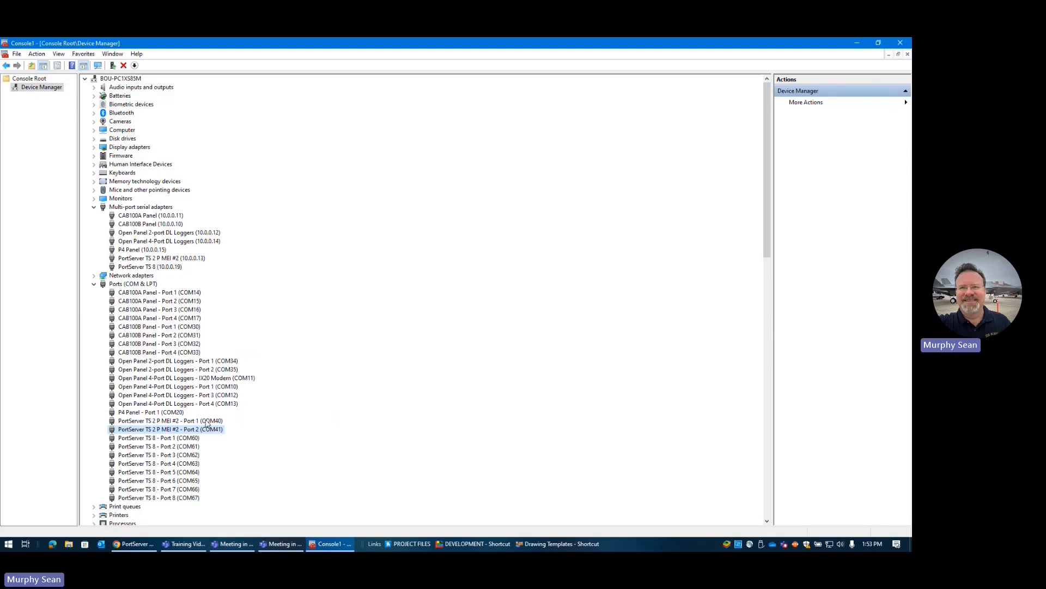
- Set the baud rate of PortServer TS 2 P MEI #2 Port 1 (COM40) to 115200
double_click(207, 421)
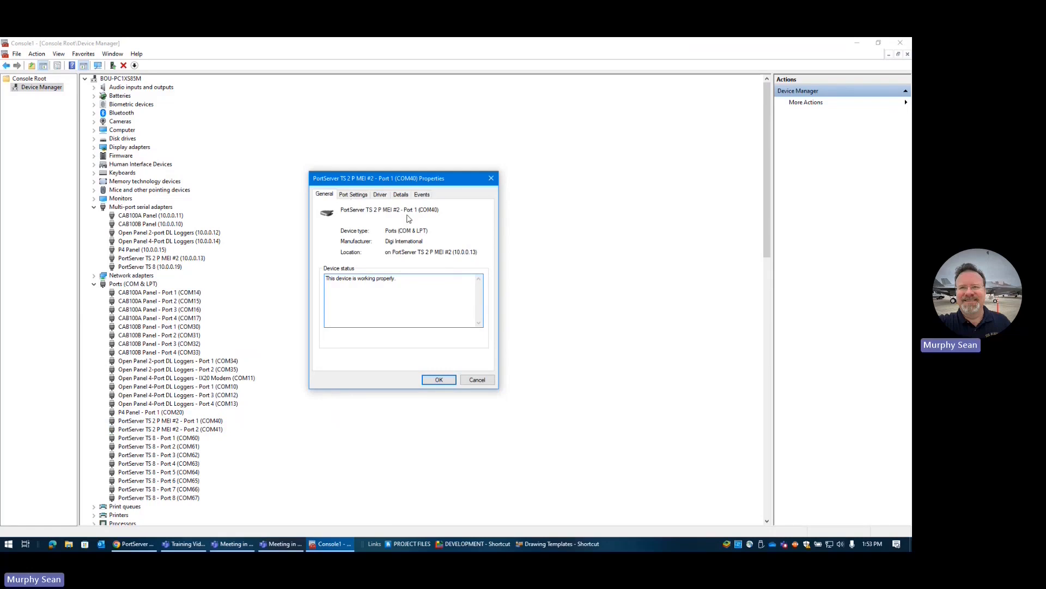
click(353, 197)
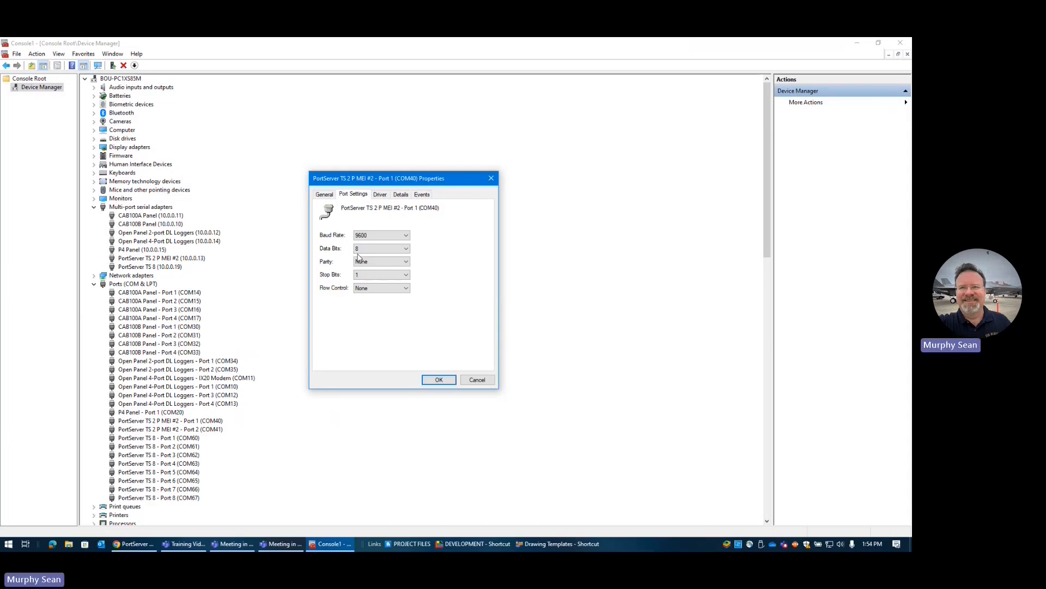
click(407, 236)
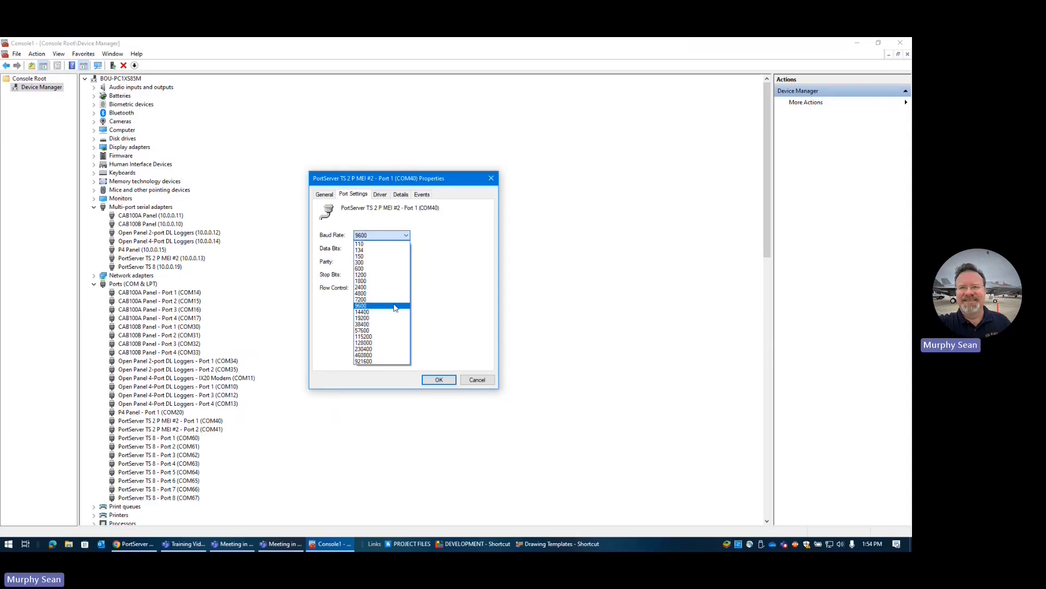
click(371, 337)
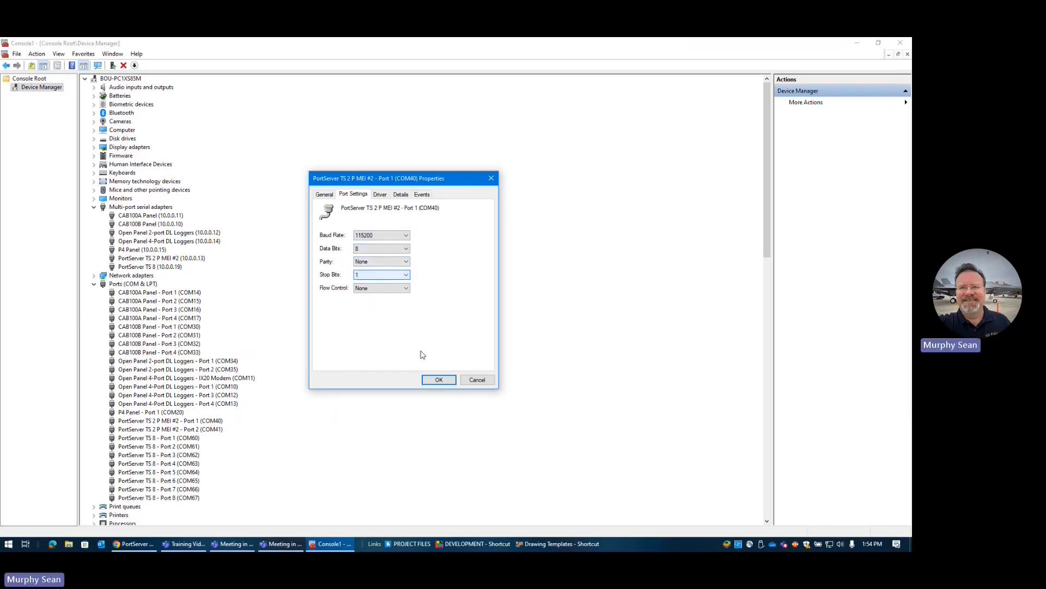
click(440, 381)
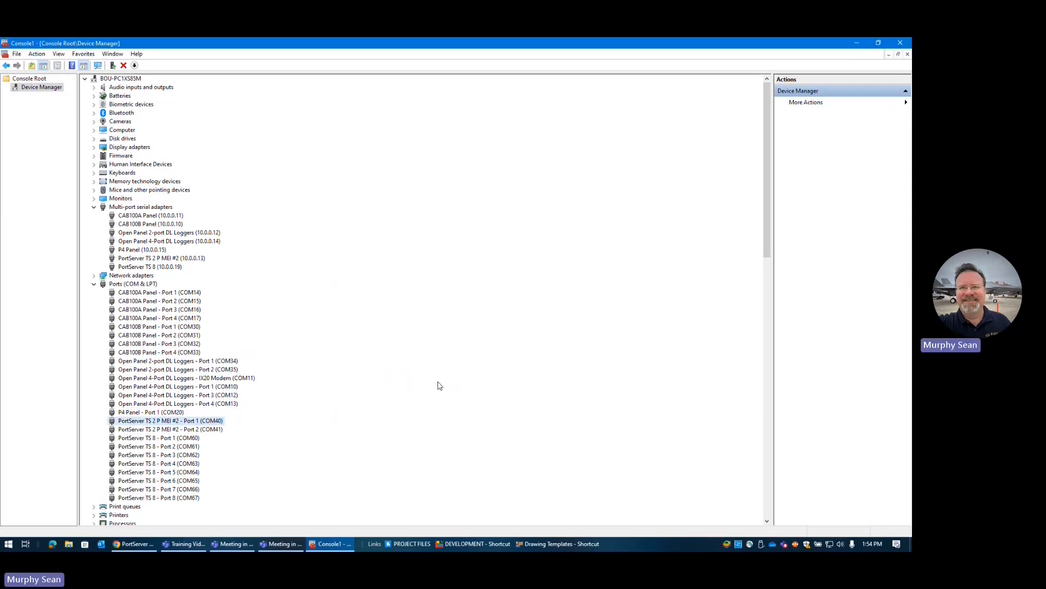